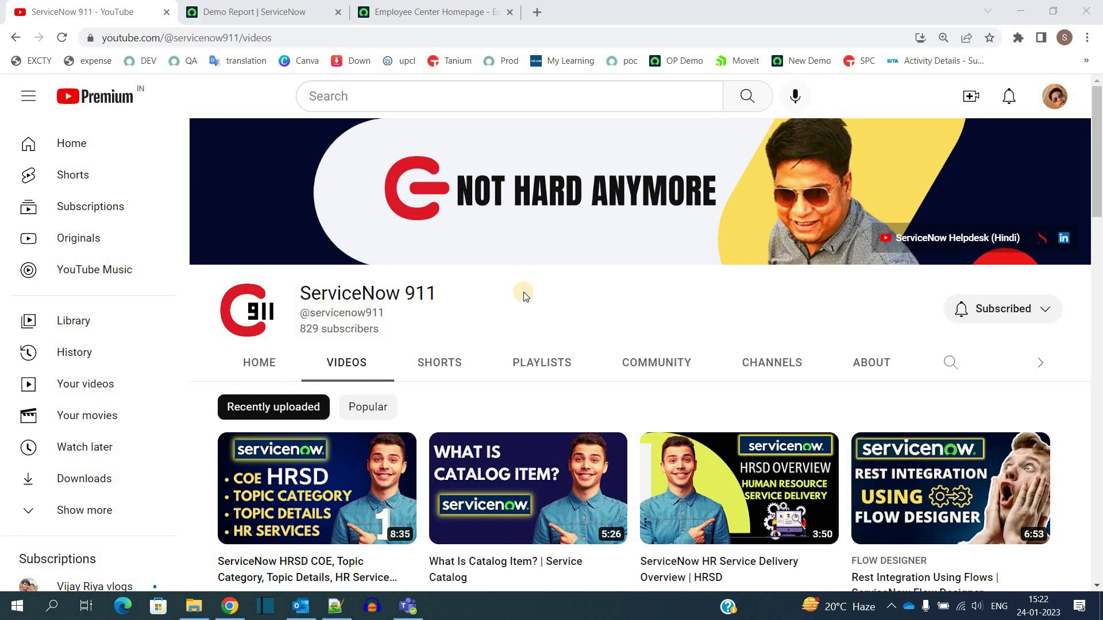
# Step: Scroll the ServiceNow 911 channel's videos, then switch to the Demo Report ServiceNow tab
pyautogui.scroll(-2, 376, 307)
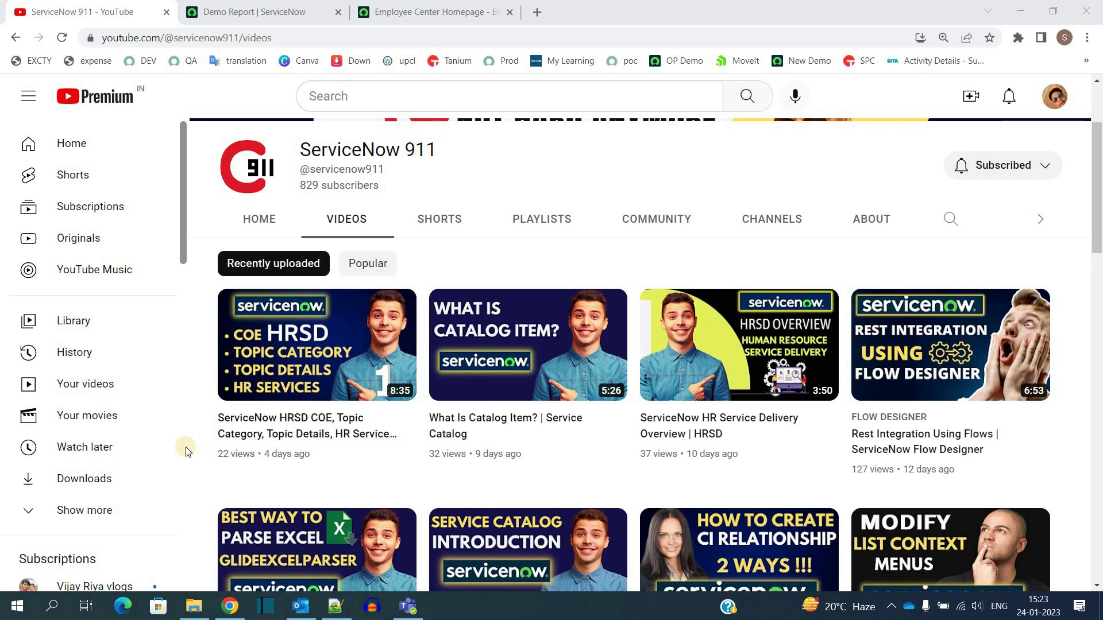
pyautogui.hotkey('ctrl', 'Tab')
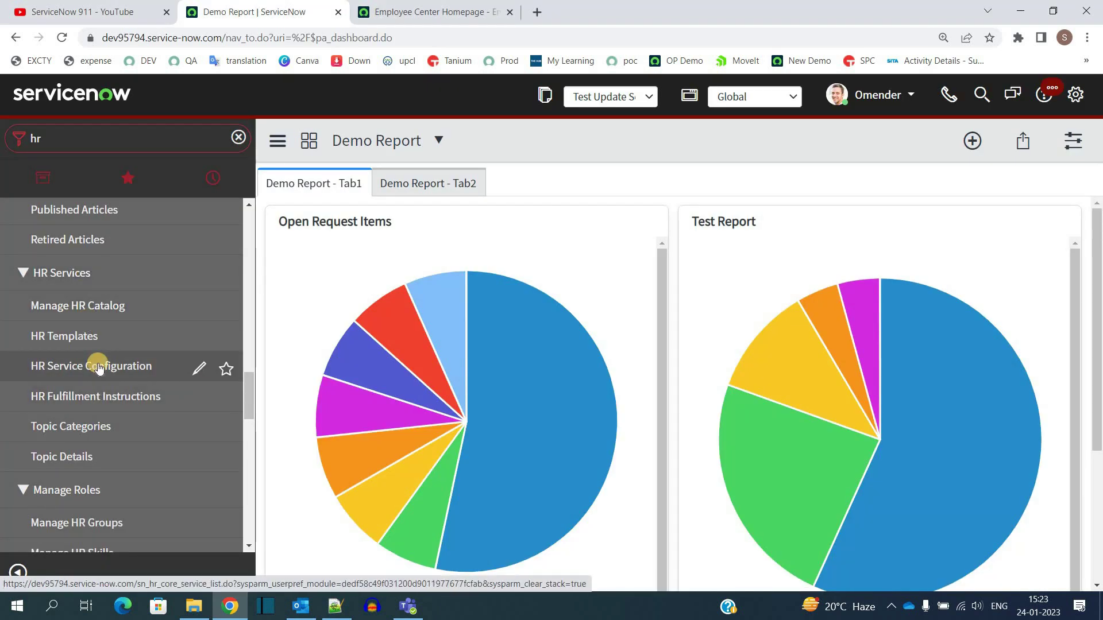
# Step: Open the 401(k) Retirement Plan Enrollment Inquiry service record from HR Service Configuration in a new tab
pyautogui.middleClick(127, 363)
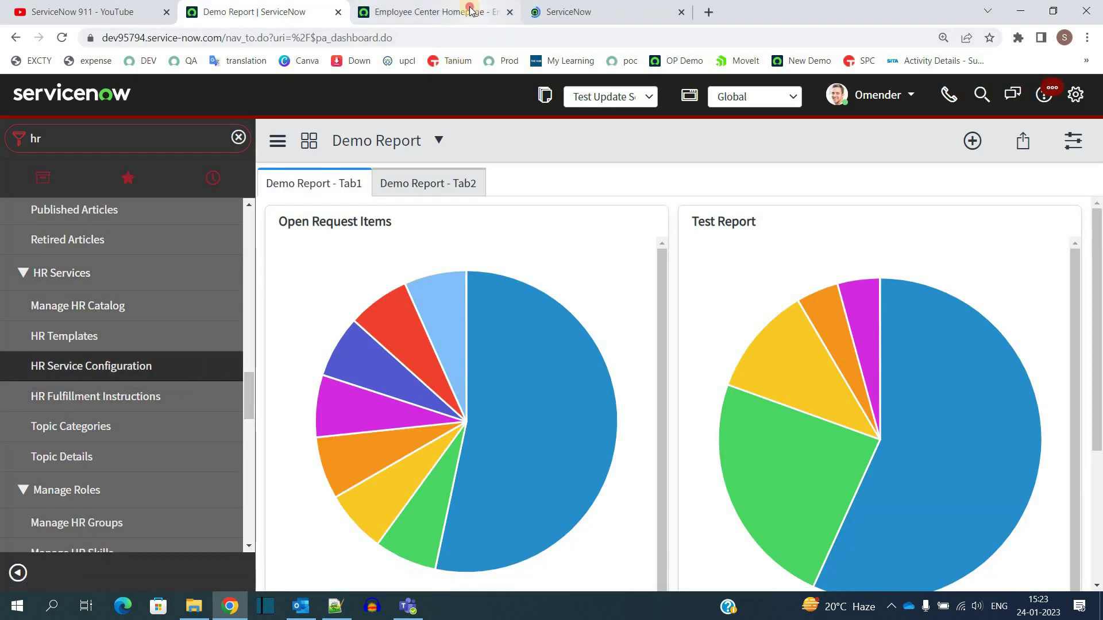
pyautogui.hotkey('ctrl', 'Tab')
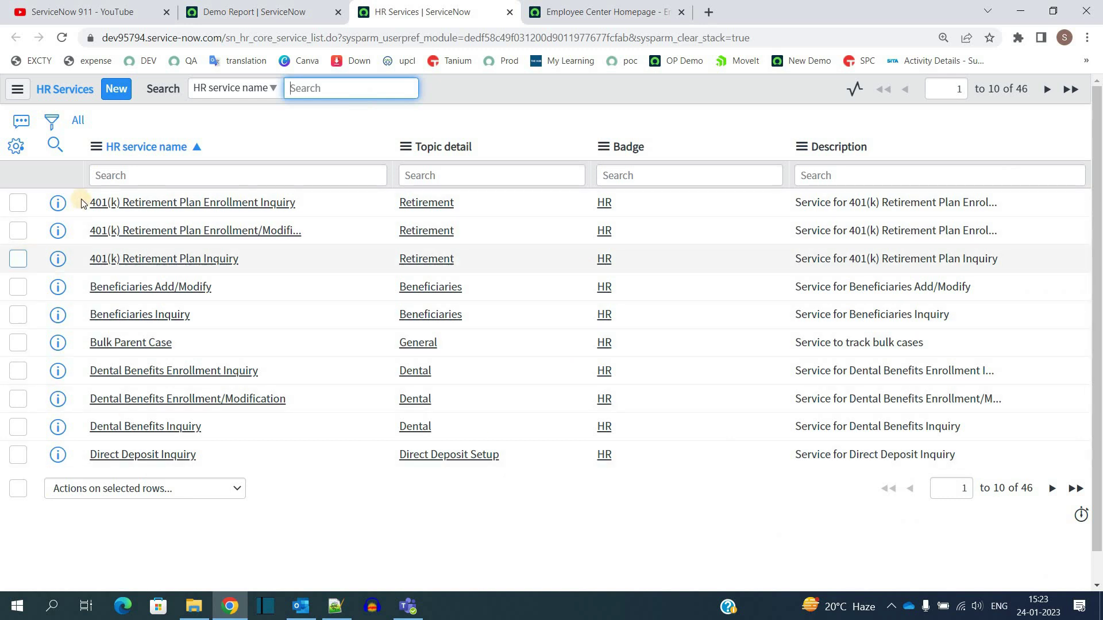
pyautogui.click(60, 204)
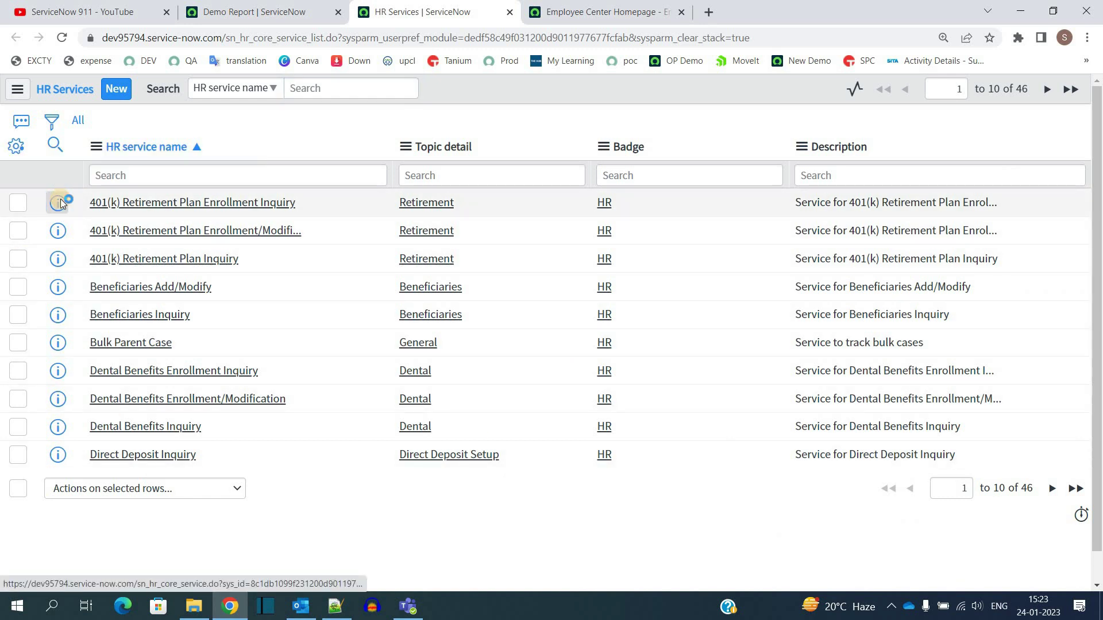
pyautogui.click(497, 245)
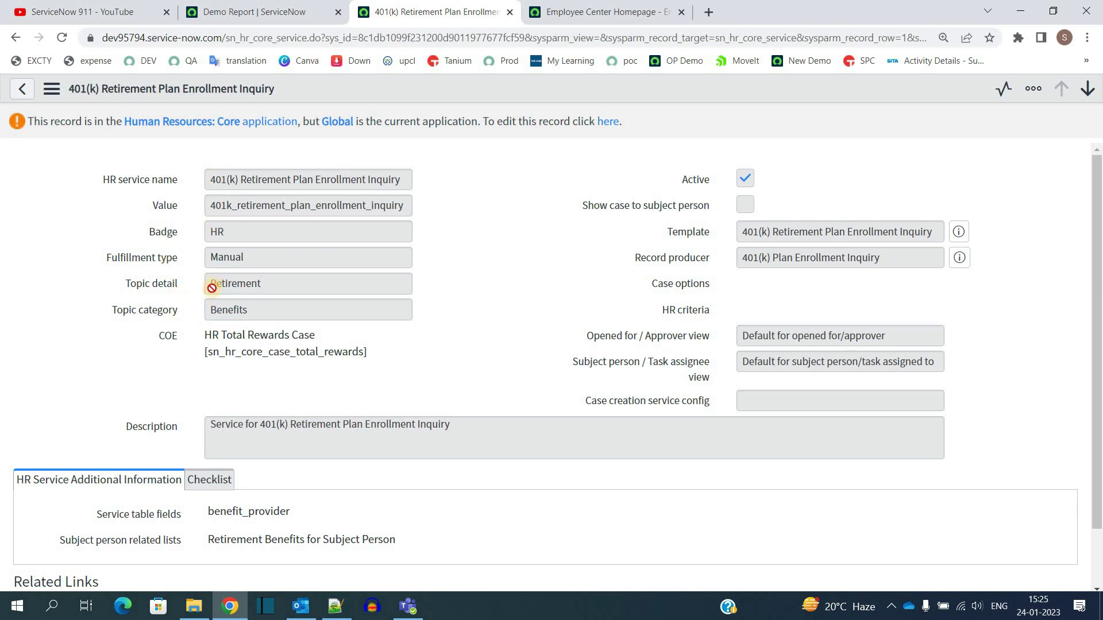
# Step: Highlight the record's Benefits topic category and its COE, HR Total Rewards Case
pyautogui.doubleClick(216, 310)
pyautogui.click(206, 333)
pyautogui.moveTo(206, 334); pyautogui.dragTo(314, 336)
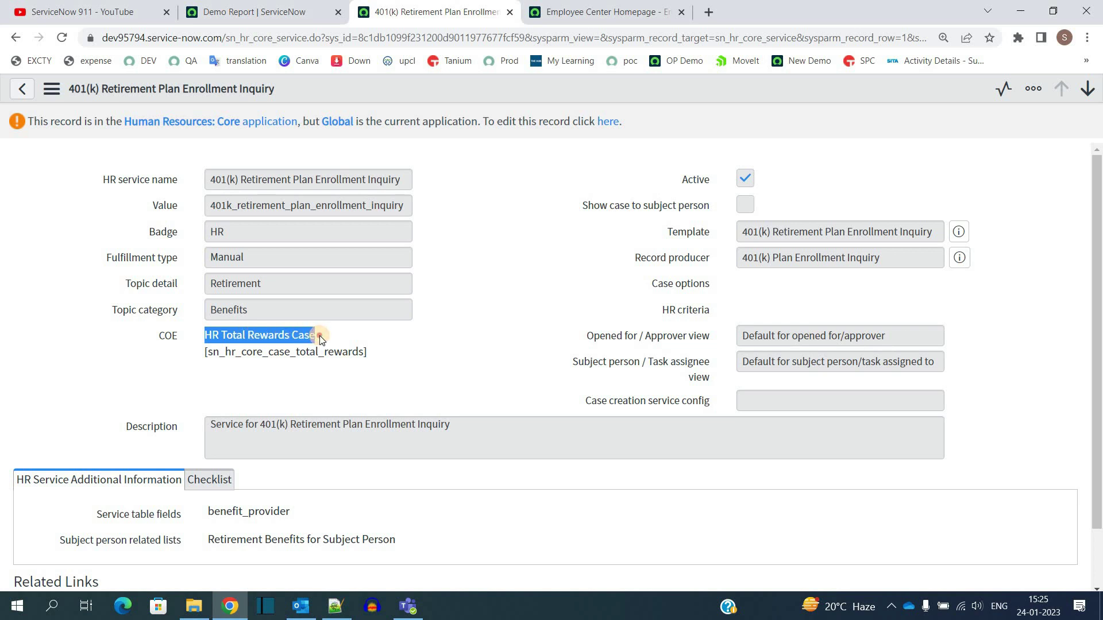
pyautogui.click(320, 336)
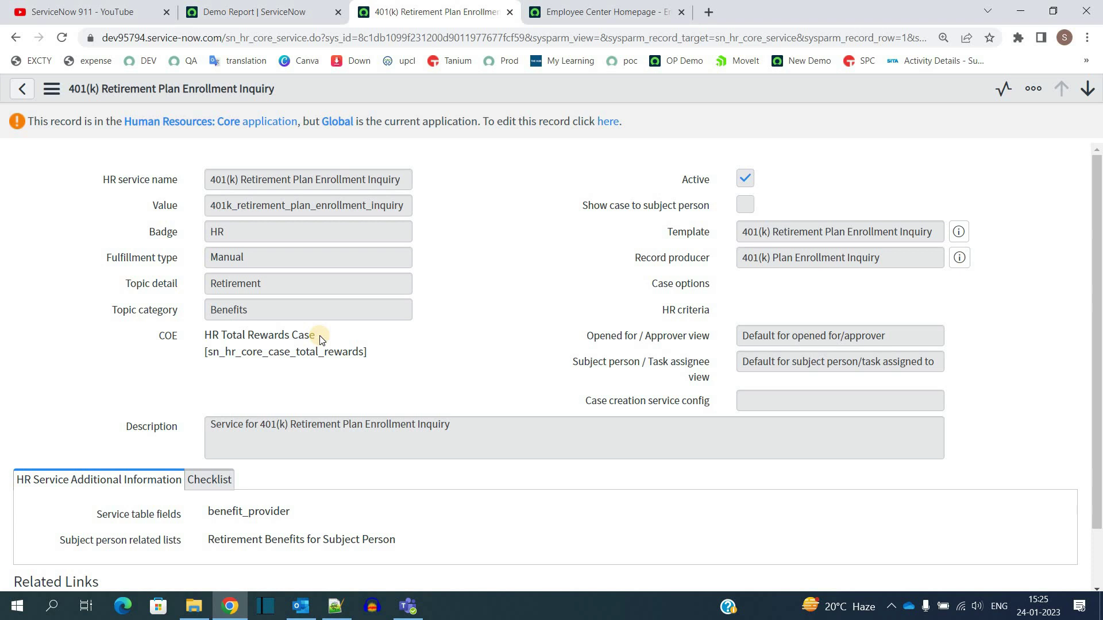
# Step: From the Demo Report tab, go to HR Case Management's Create New Case page
pyautogui.click(255, 12)
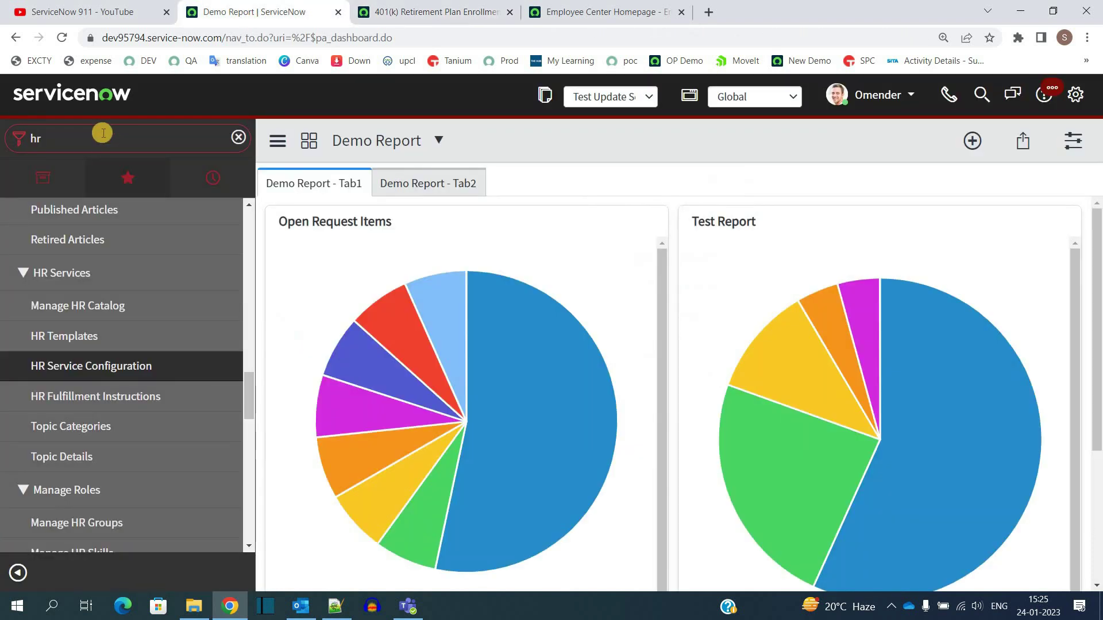
pyautogui.click(103, 134)
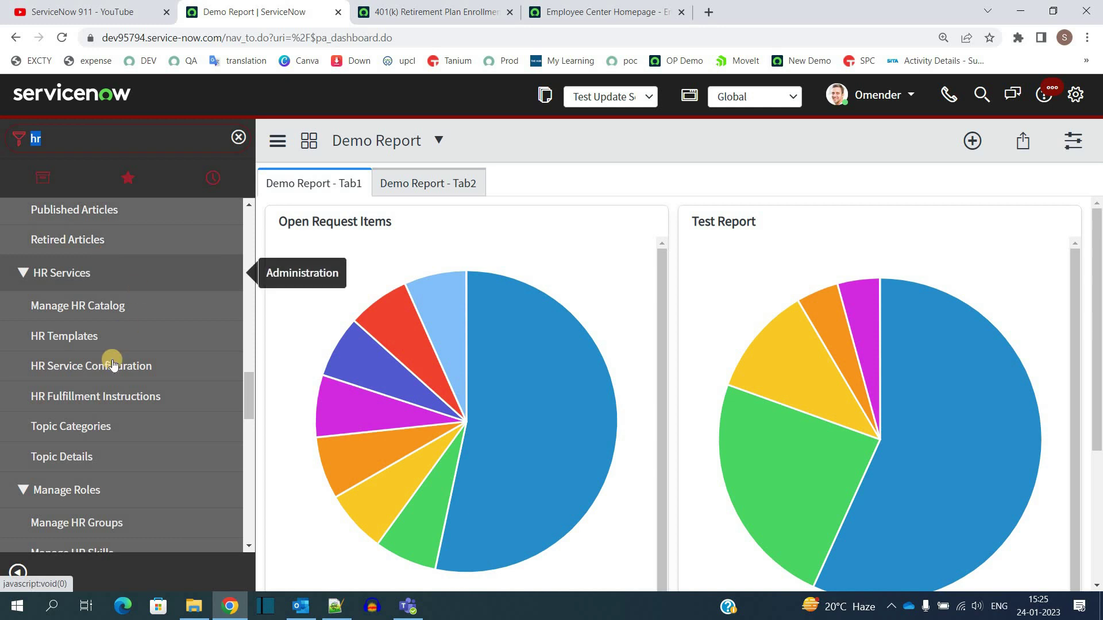
pyautogui.scroll(8, 105, 360)
pyautogui.scroll(6, 107, 362)
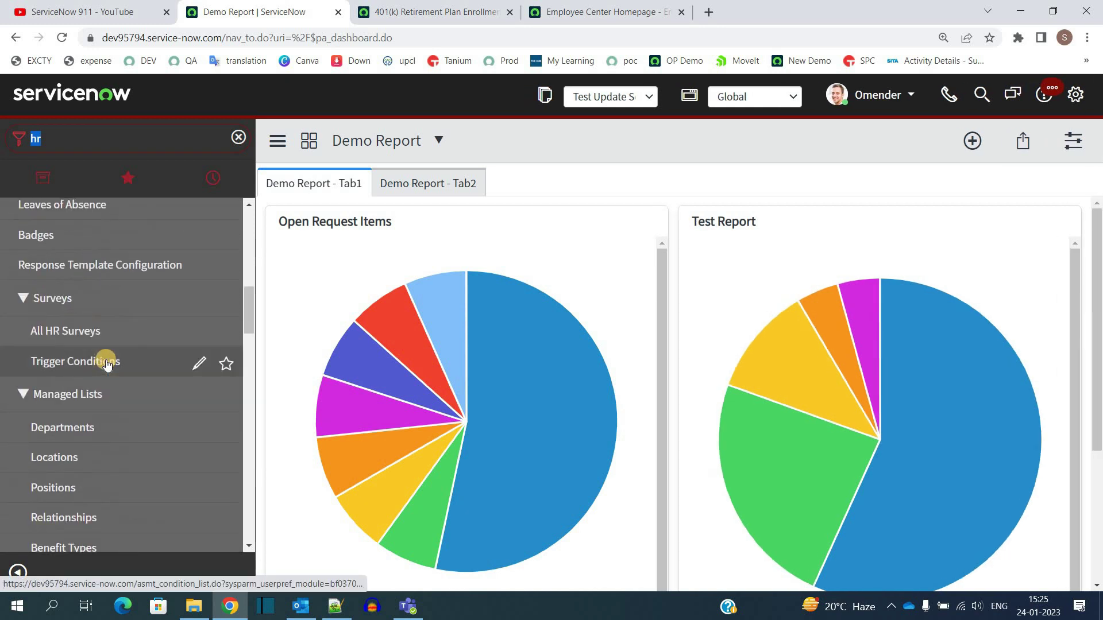
pyautogui.click(104, 223)
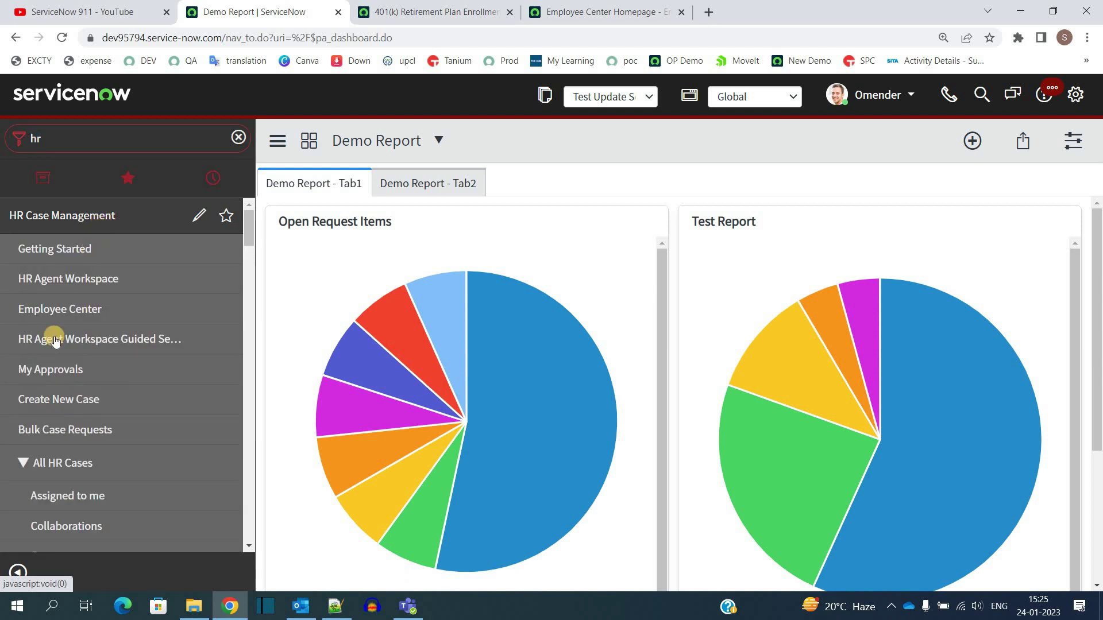
pyautogui.click(35, 402)
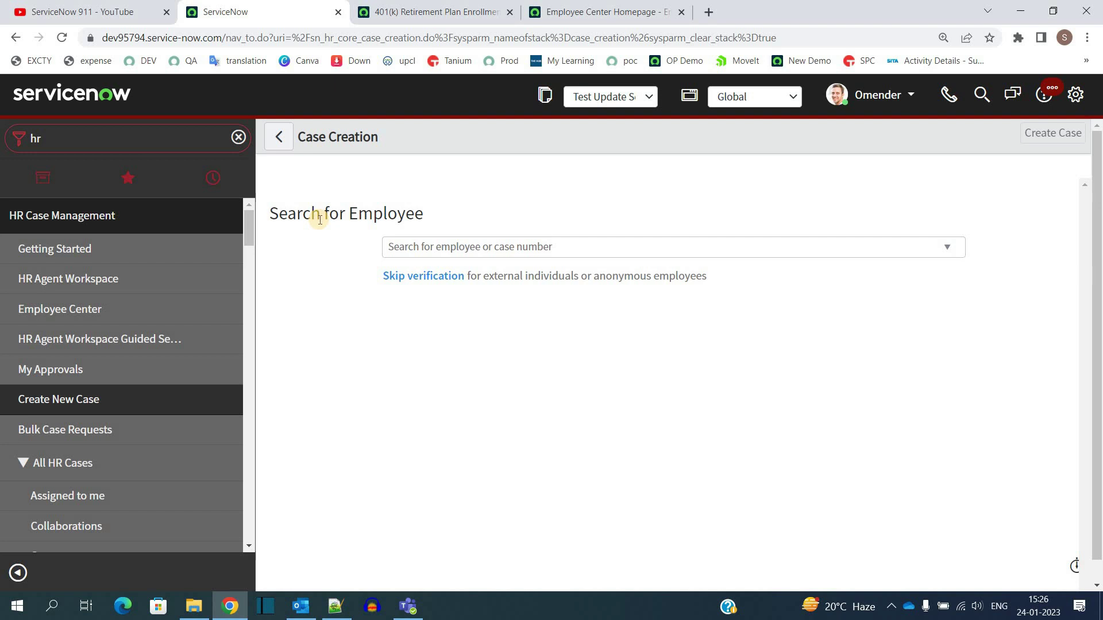
pyautogui.click(420, 11)
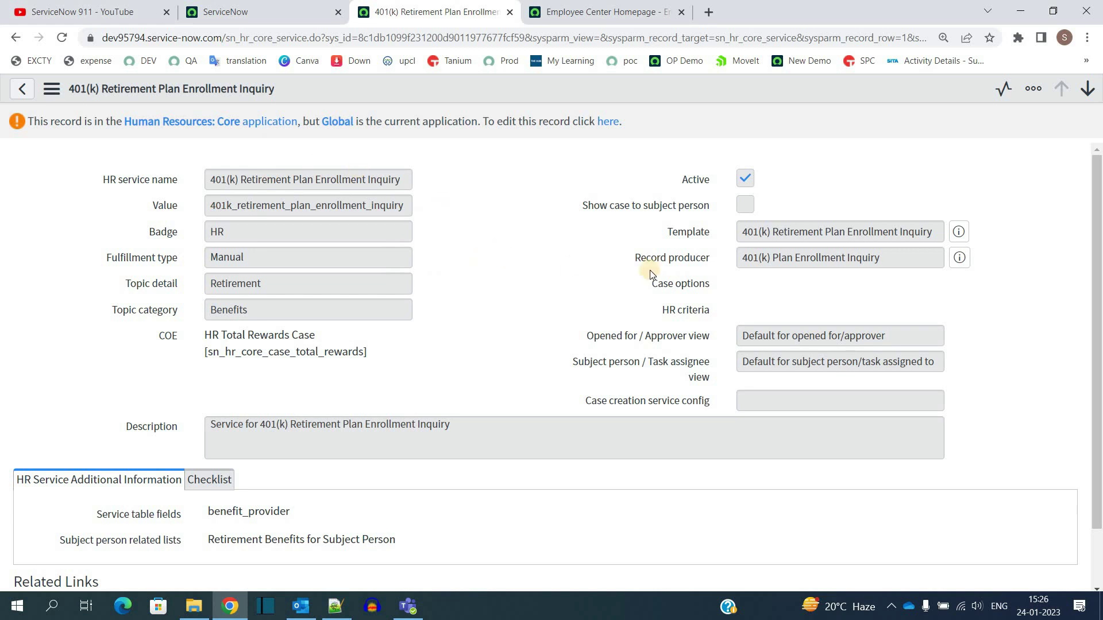
pyautogui.click(777, 259)
pyautogui.tripleClick(777, 258)
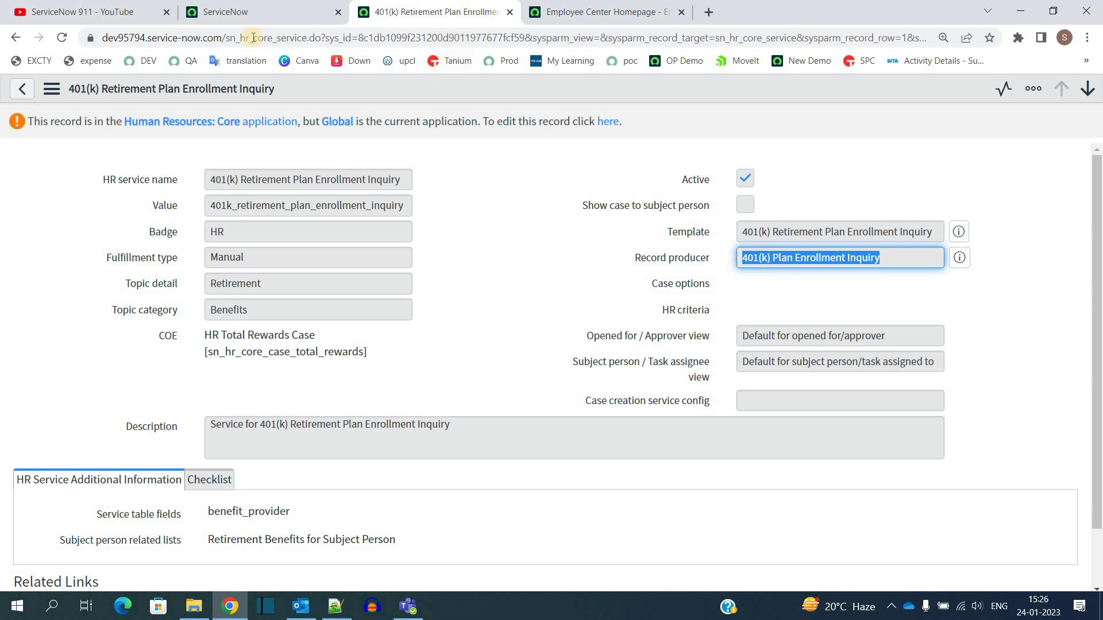
pyautogui.click(249, 9)
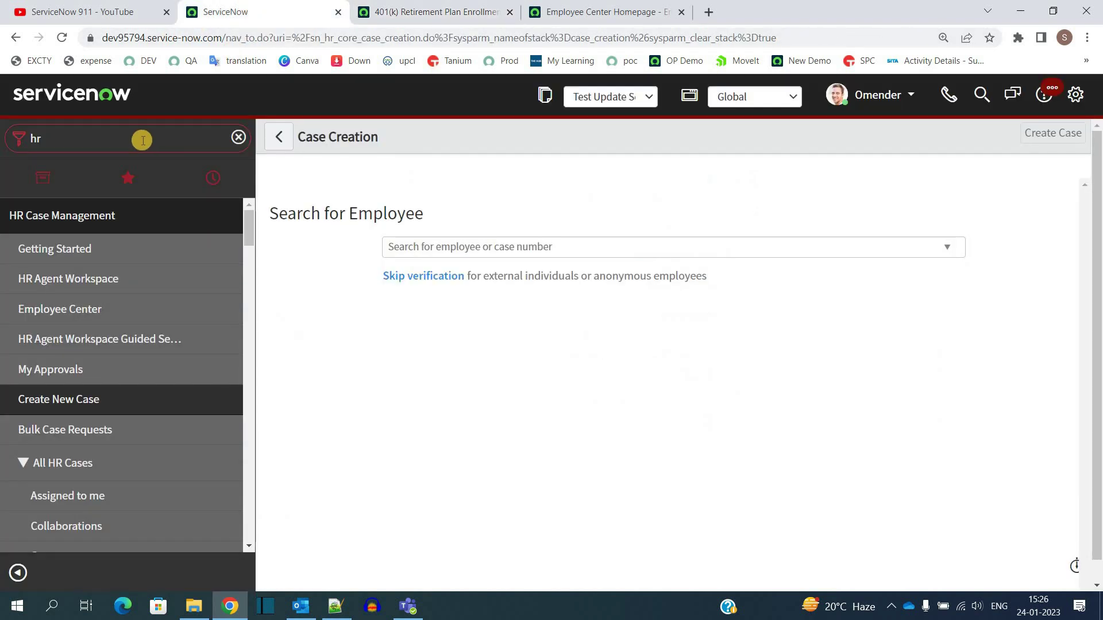
# Step: Filter the navigator by 'catalogs' and open the Human Resources Catalog
pyautogui.click(141, 140)
pyautogui.hotkey('ctrl', 'a')
pyautogui.write('catalogs')
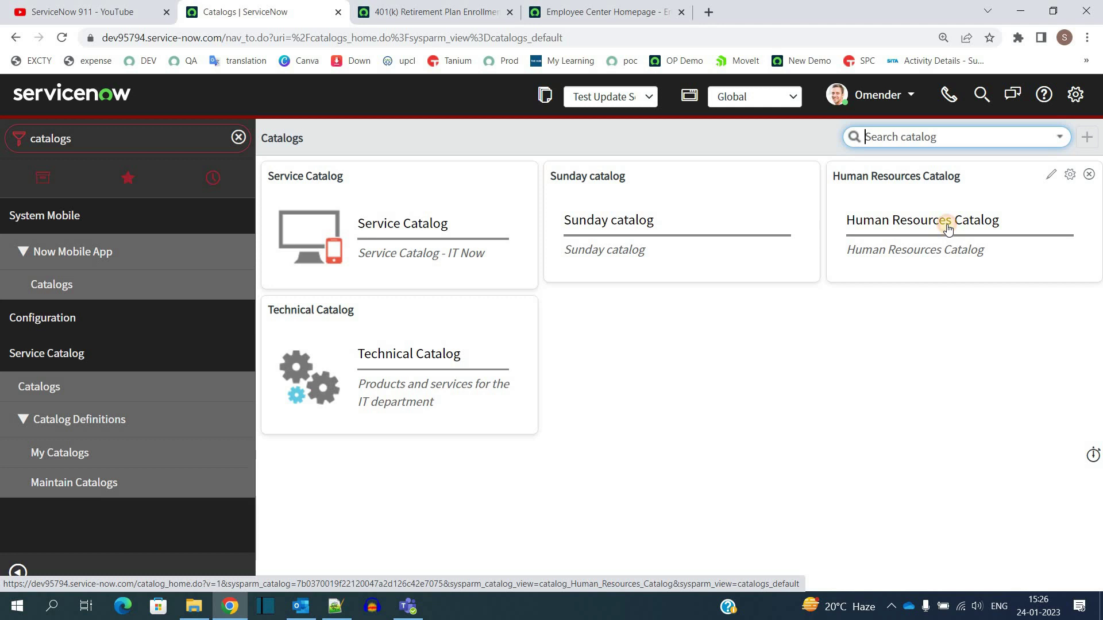
pyautogui.click(906, 257)
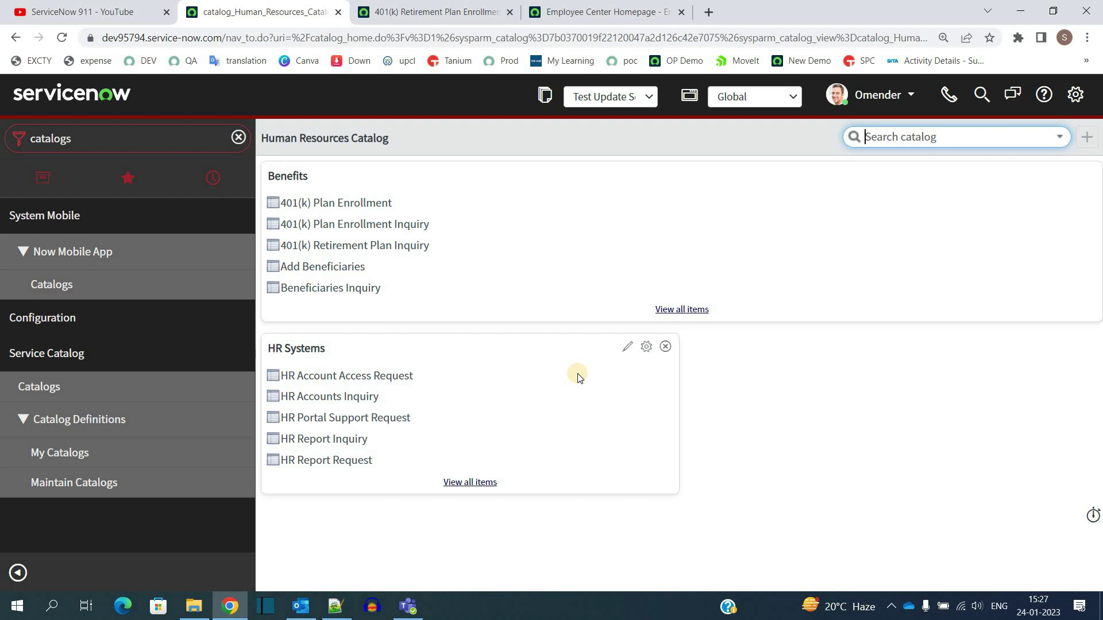
# Step: Submit an HR Account Access Request for Electronic Personal Folder with justification 'test'
pyautogui.click(314, 375)
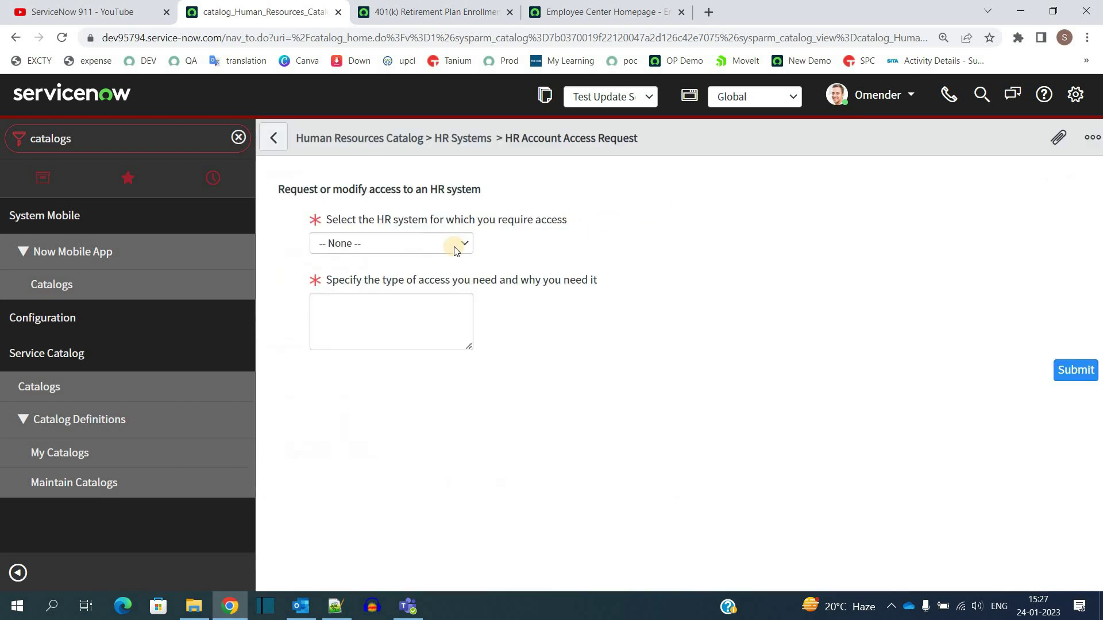
pyautogui.click(448, 243)
pyautogui.click(397, 308)
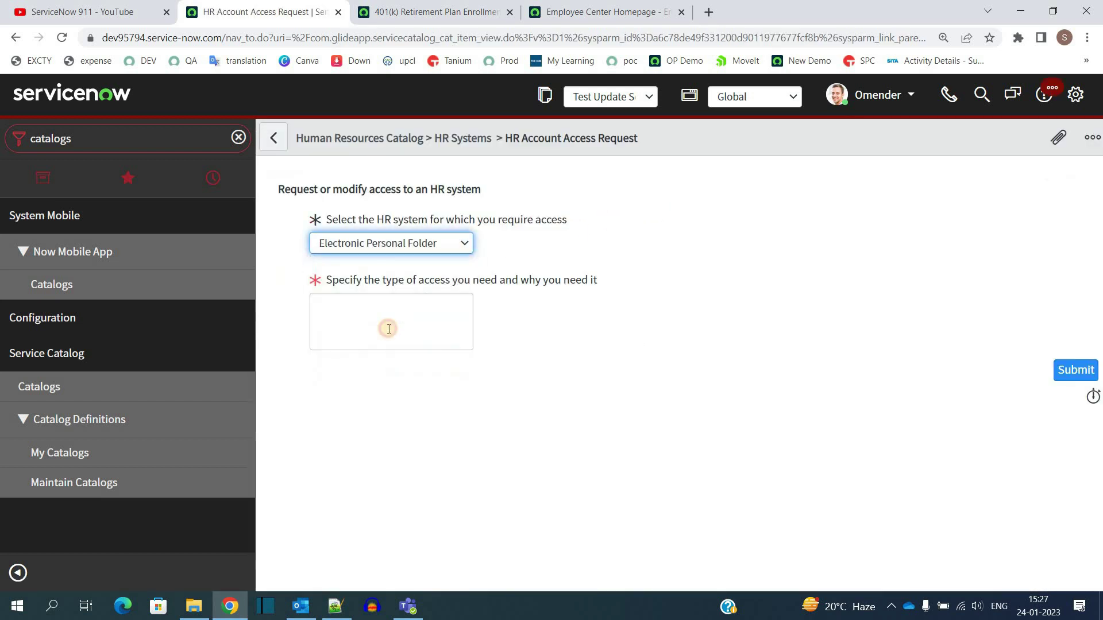
pyautogui.click(389, 328)
pyautogui.write('test')
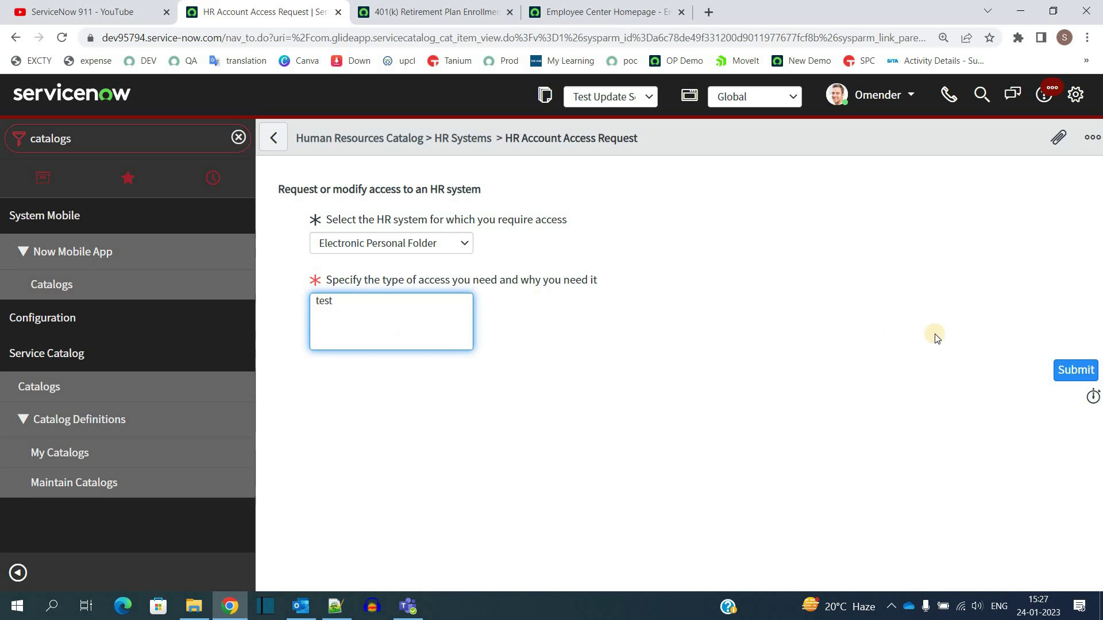
pyautogui.press('Tab')
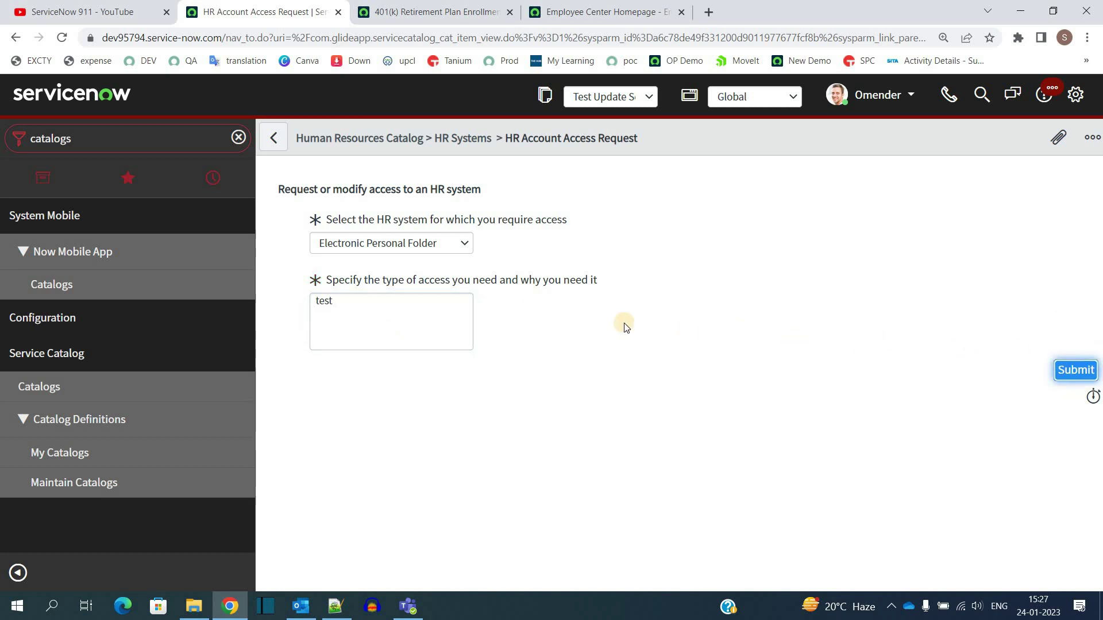
pyautogui.press('Return')
# Step: Highlight new case HRC0001016 and its subject person in the HR Cases list
pyautogui.doubleClick(304, 165)
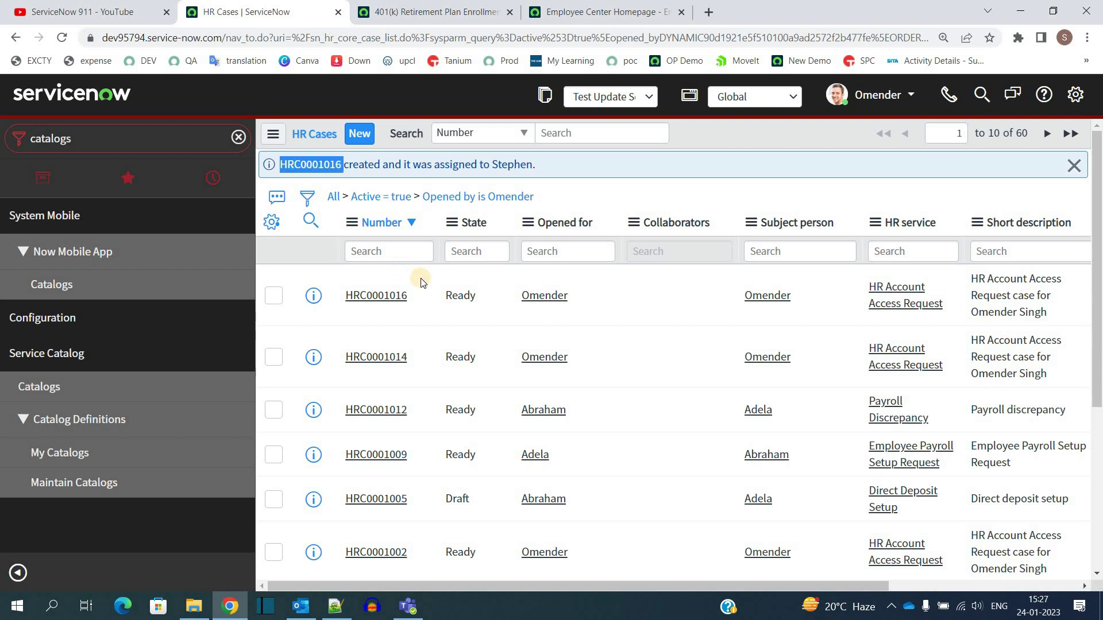
pyautogui.moveTo(419, 288); pyautogui.dragTo(336, 302)
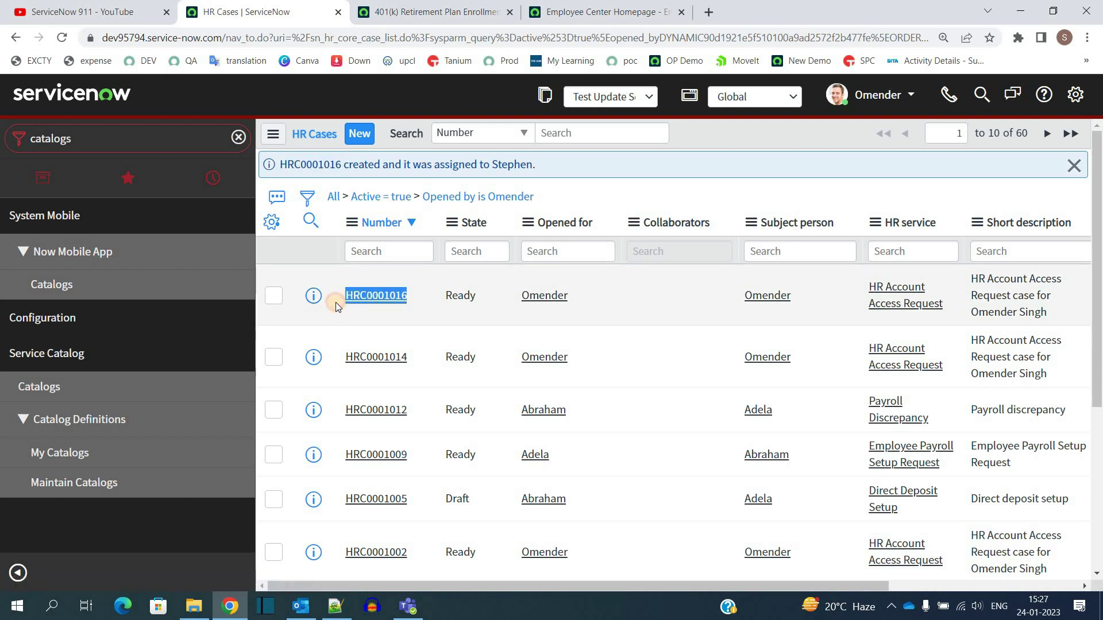
pyautogui.click(841, 287)
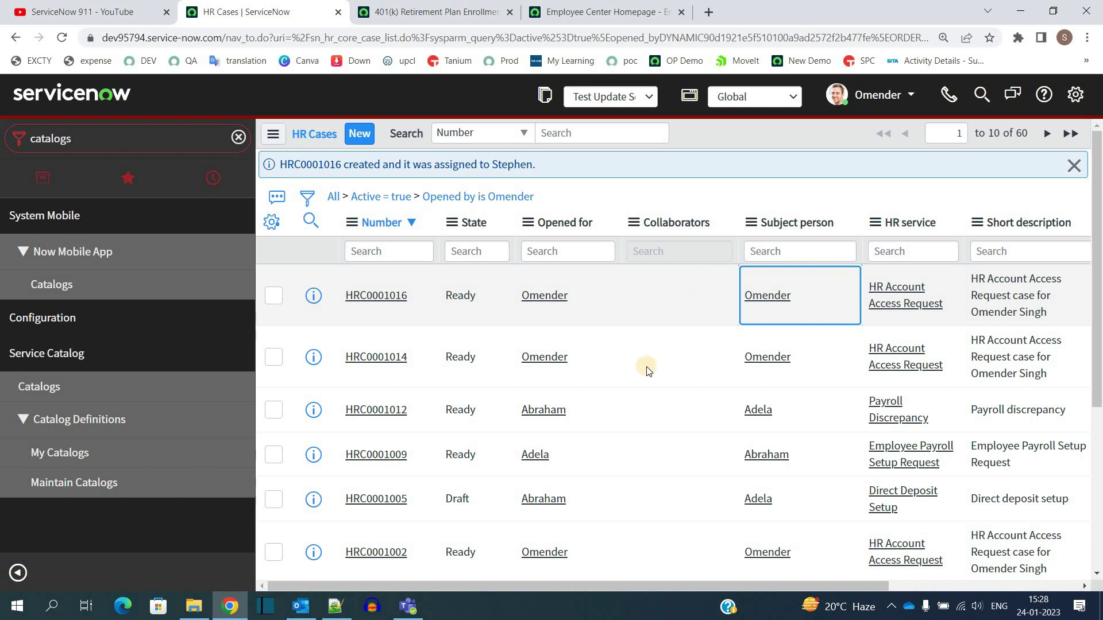
# Step: Clear the navigator filter, launch Self-Service Employee Center, and view its homepage tab
pyautogui.click(239, 138)
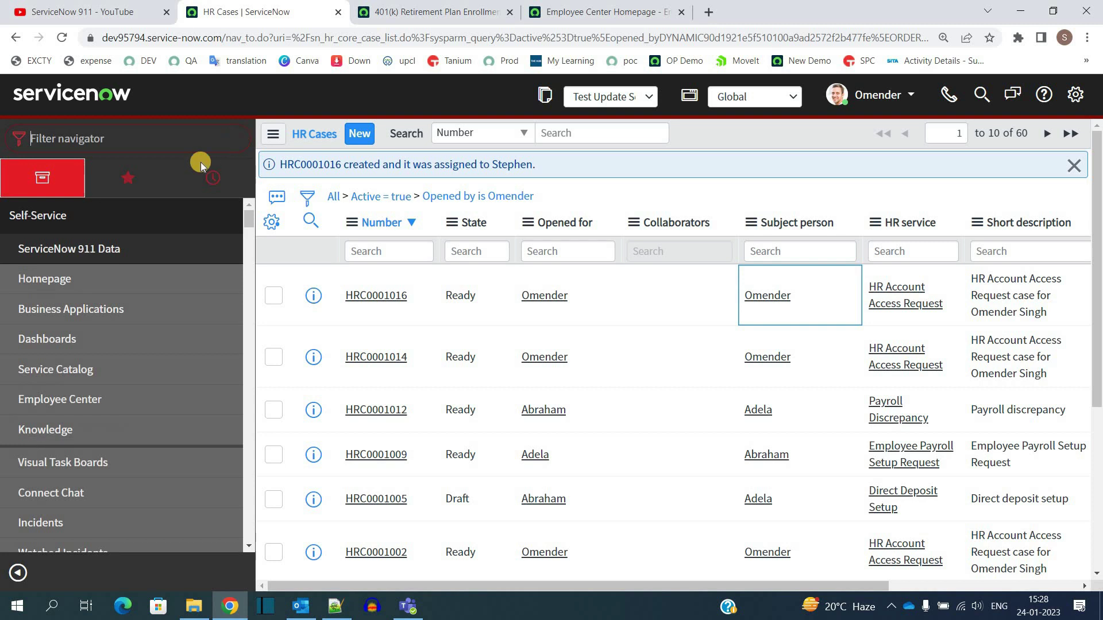
pyautogui.click(73, 402)
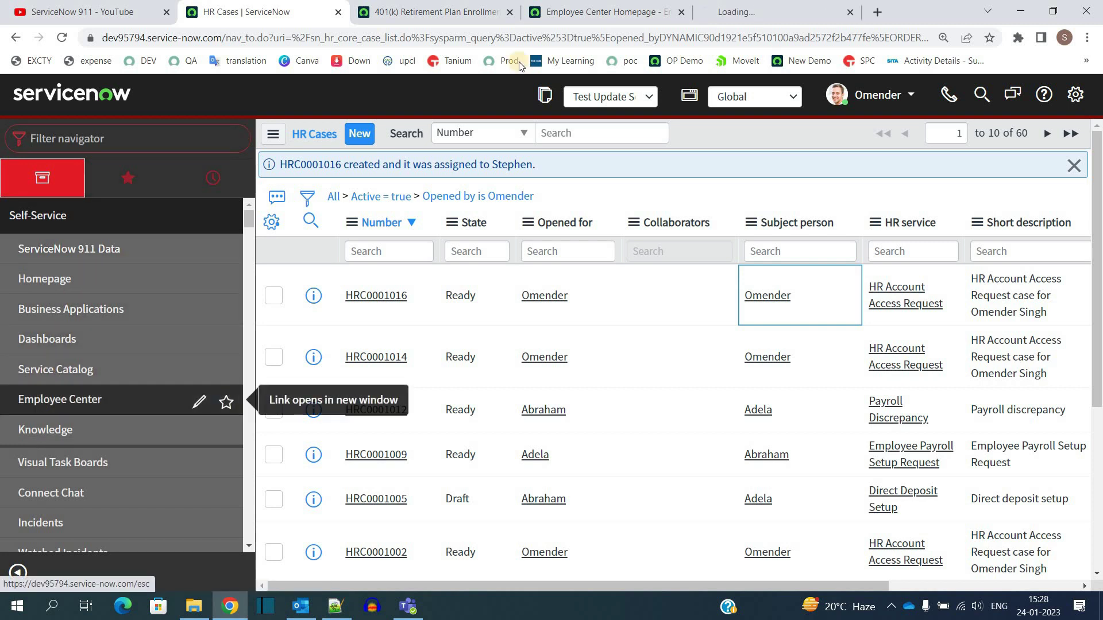
pyautogui.click(635, 16)
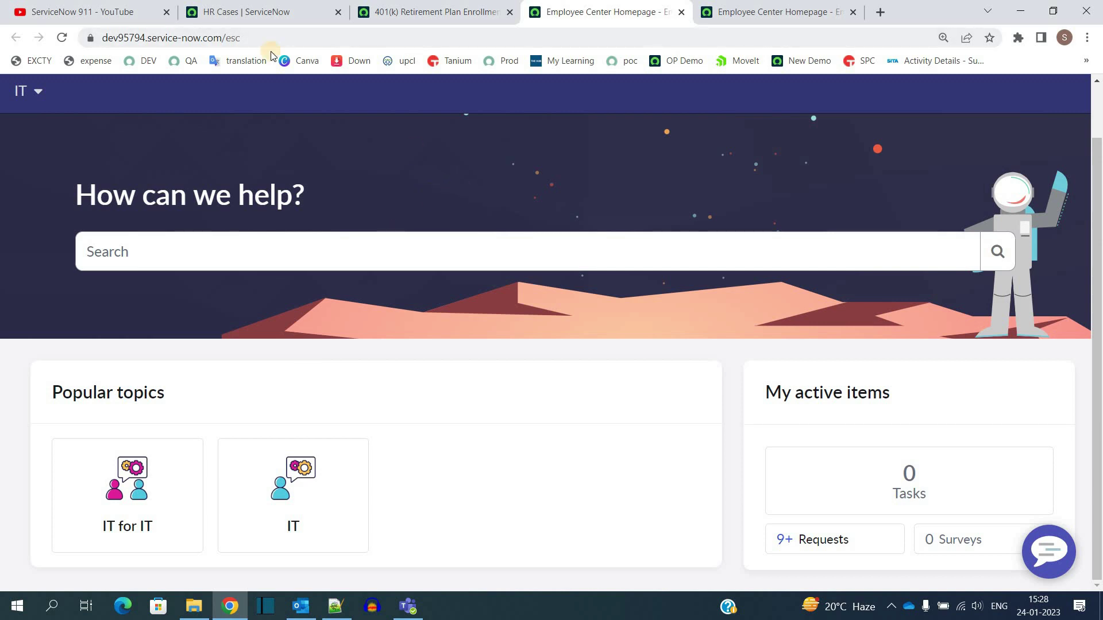
# Step: Switch back to the HR Cases tab listing case HRC0001016 as Ready
pyautogui.click(251, 7)
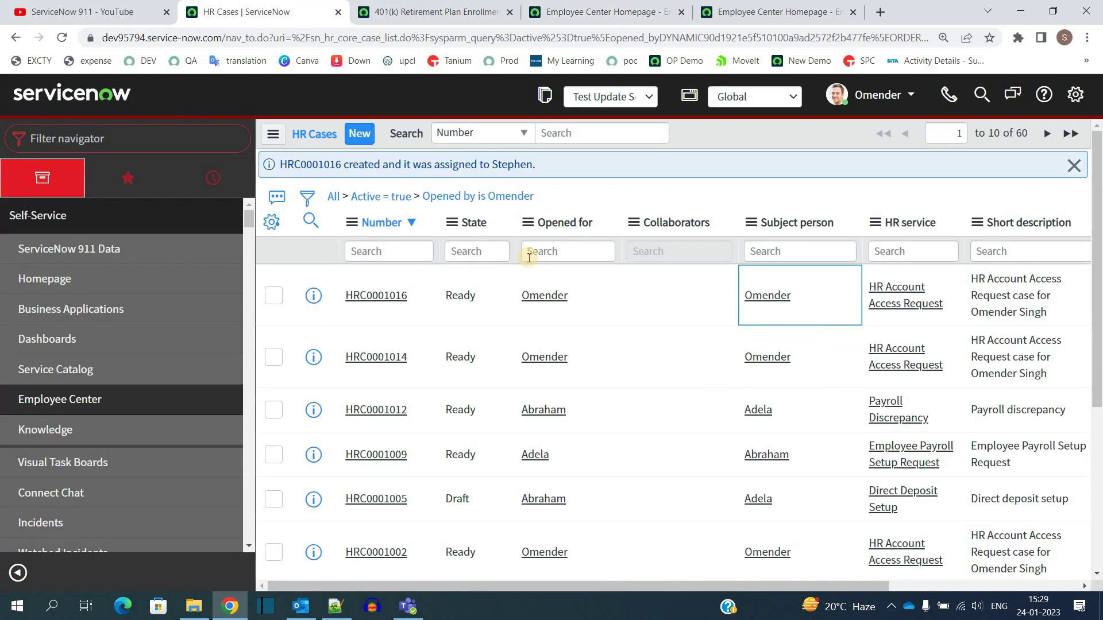